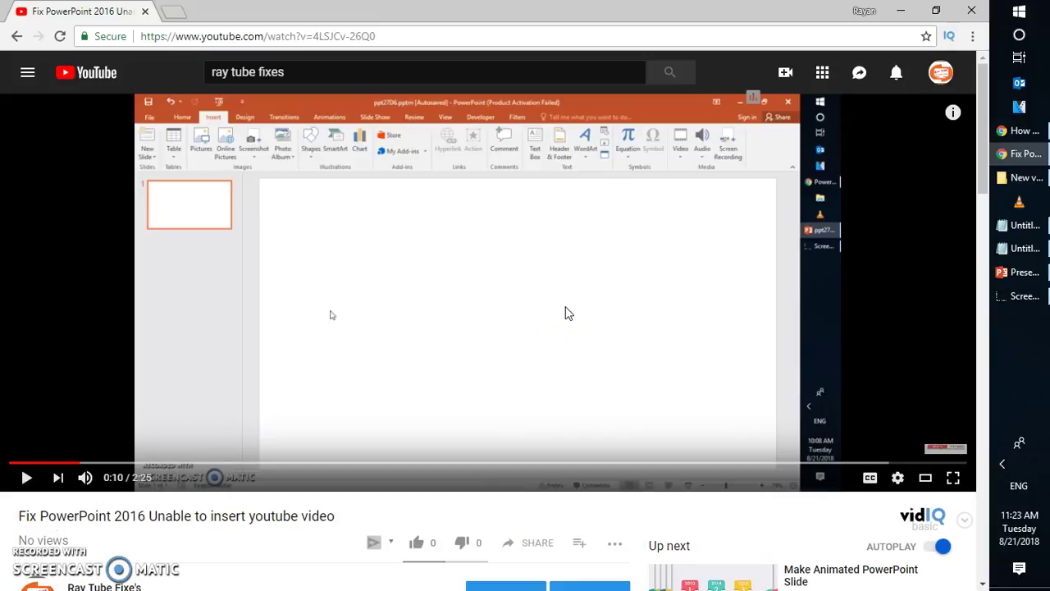
# - Copy the YouTube video's iframe embed code from its Share > Embed panel
pyautogui.click(534, 545)
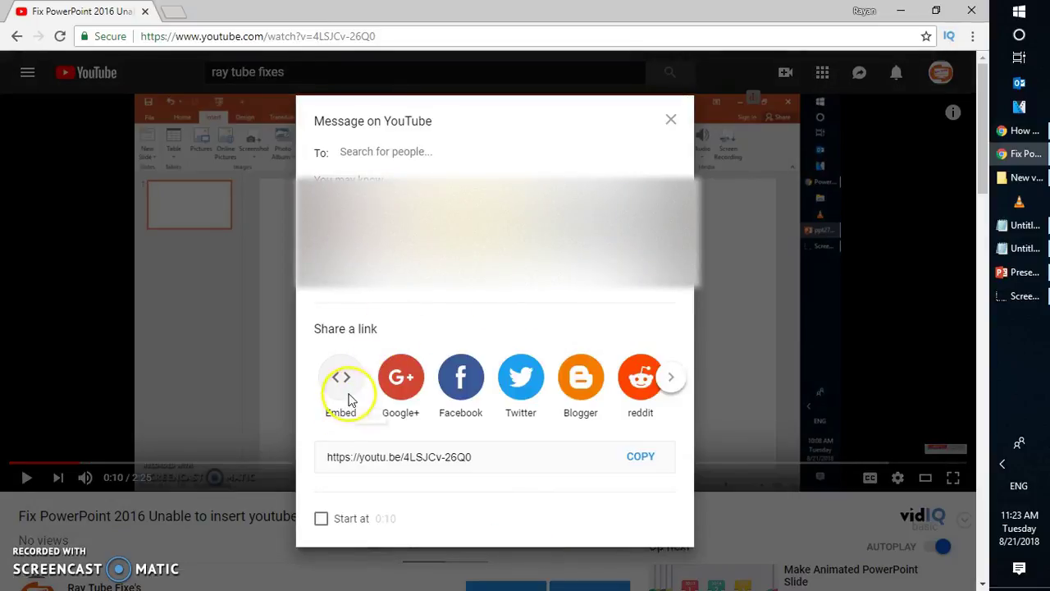
pyautogui.click(342, 385)
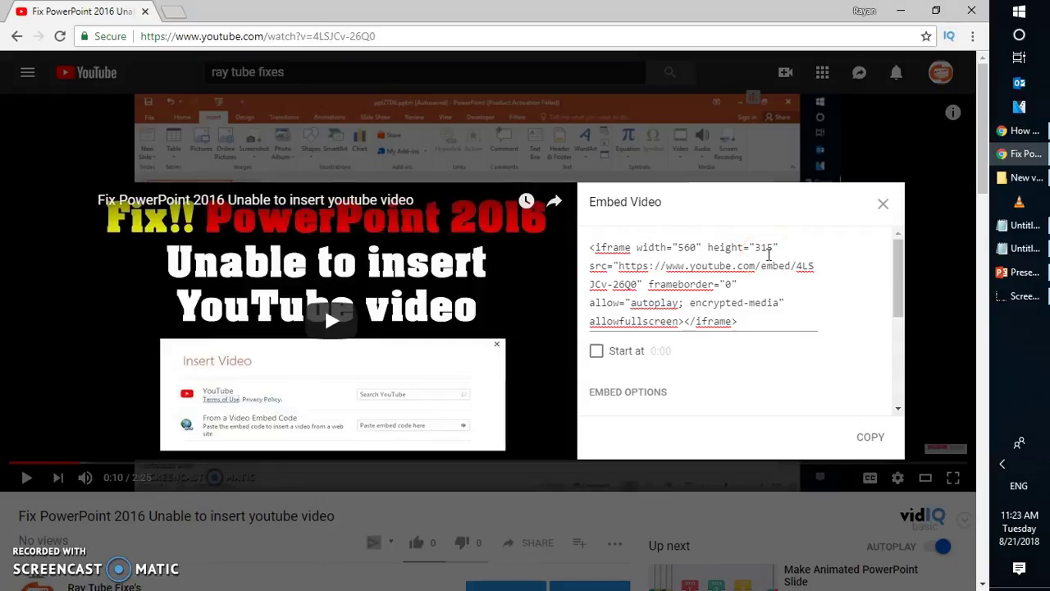
pyautogui.hotkey('ctrl', 'a')
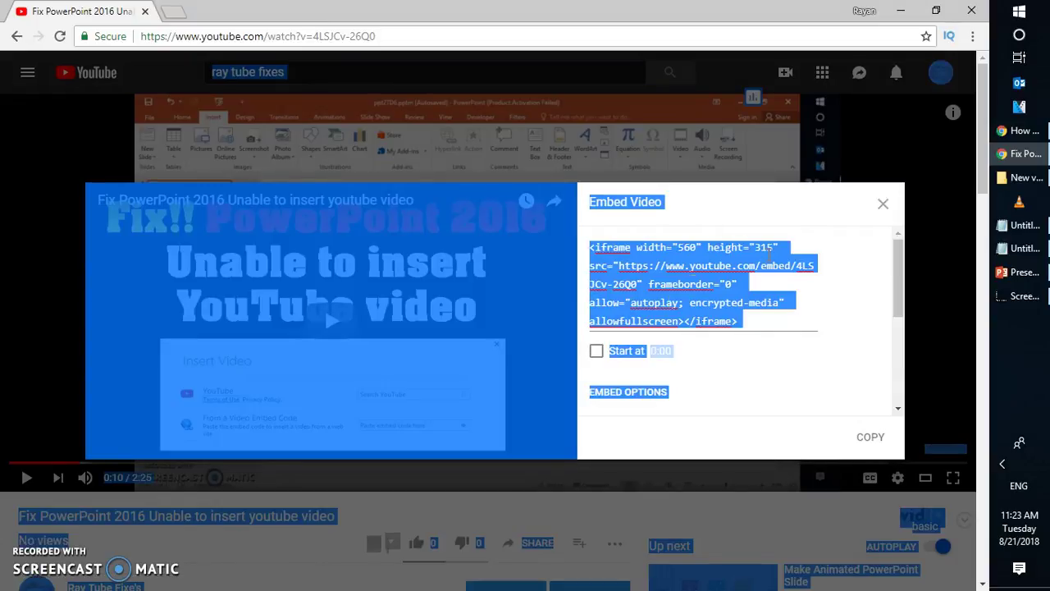
pyautogui.click(693, 303)
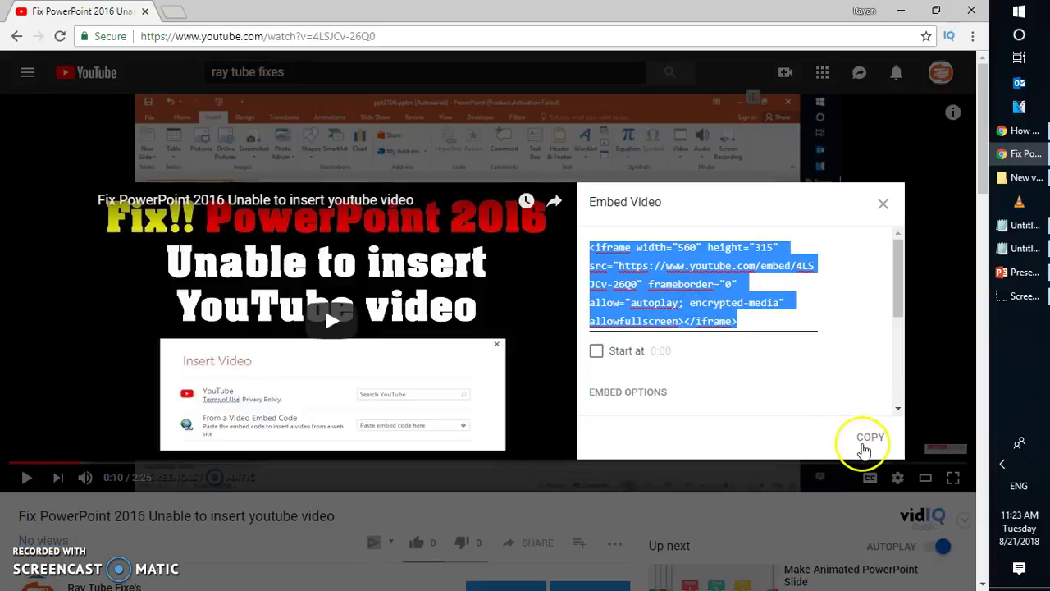
pyautogui.click(864, 448)
# - Insert the YouTube video on slide 1 as an Online Video from the pasted embed code
pyautogui.click(1027, 274)
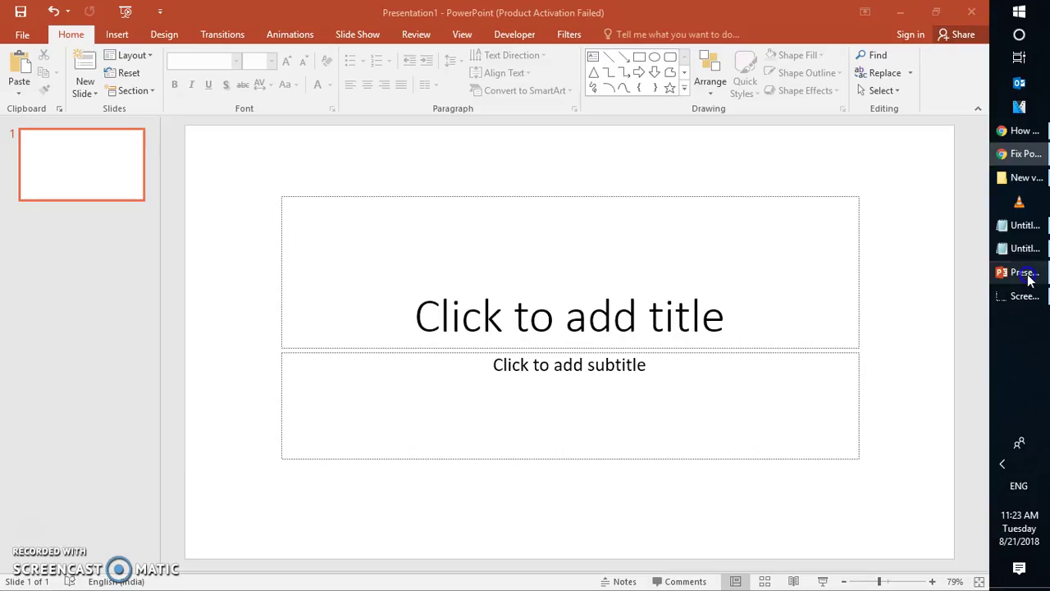
pyautogui.click(118, 34)
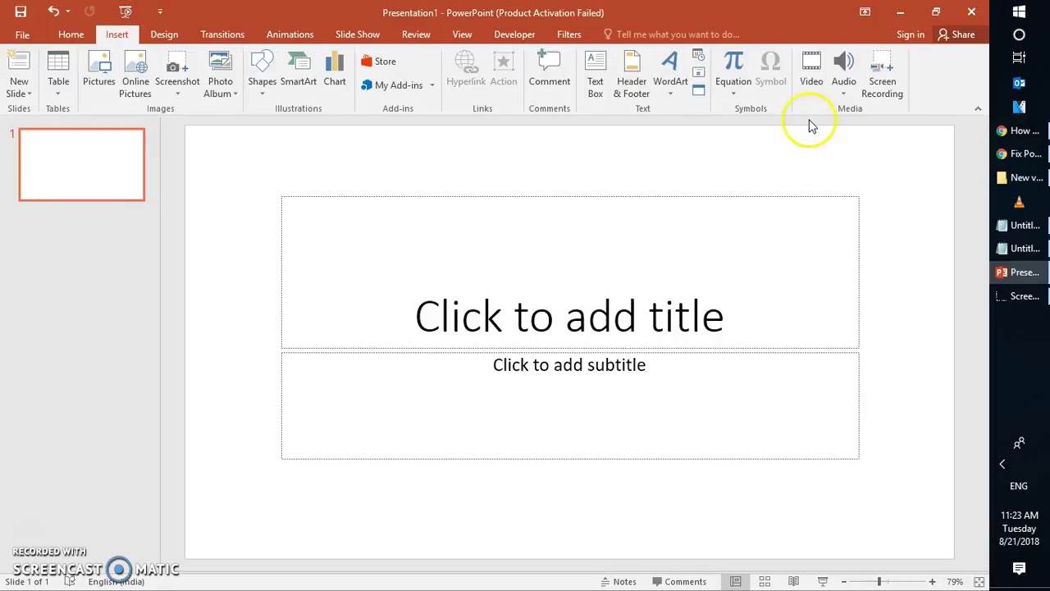
pyautogui.click(822, 93)
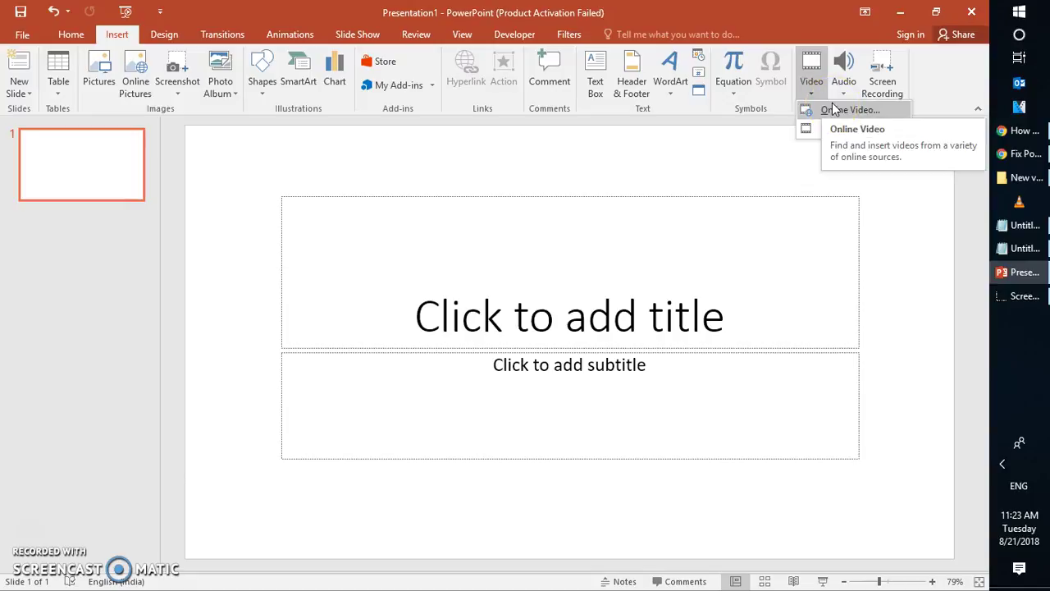
pyautogui.click(834, 111)
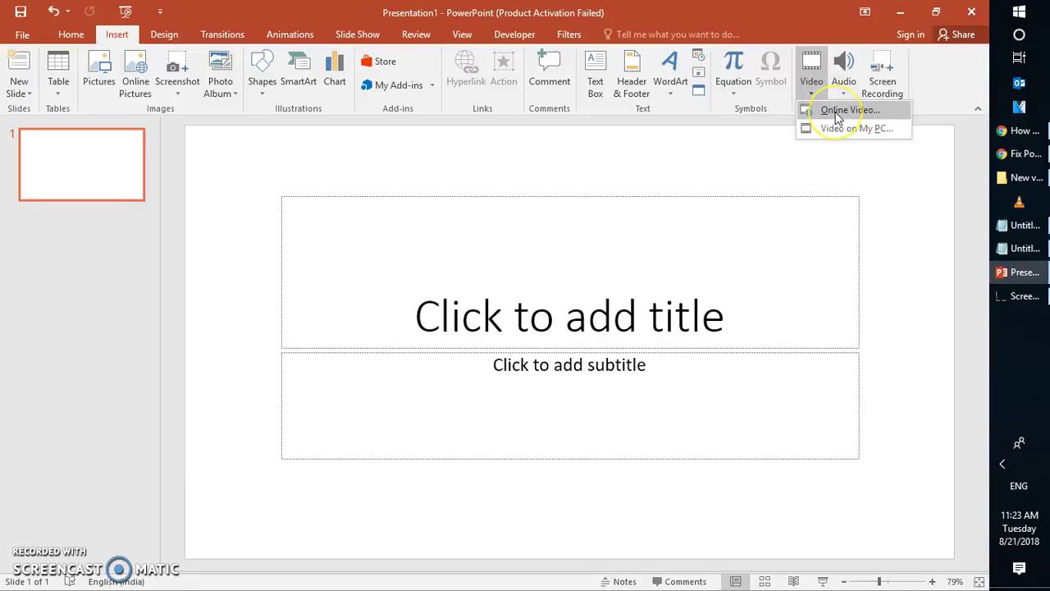
pyautogui.click(838, 112)
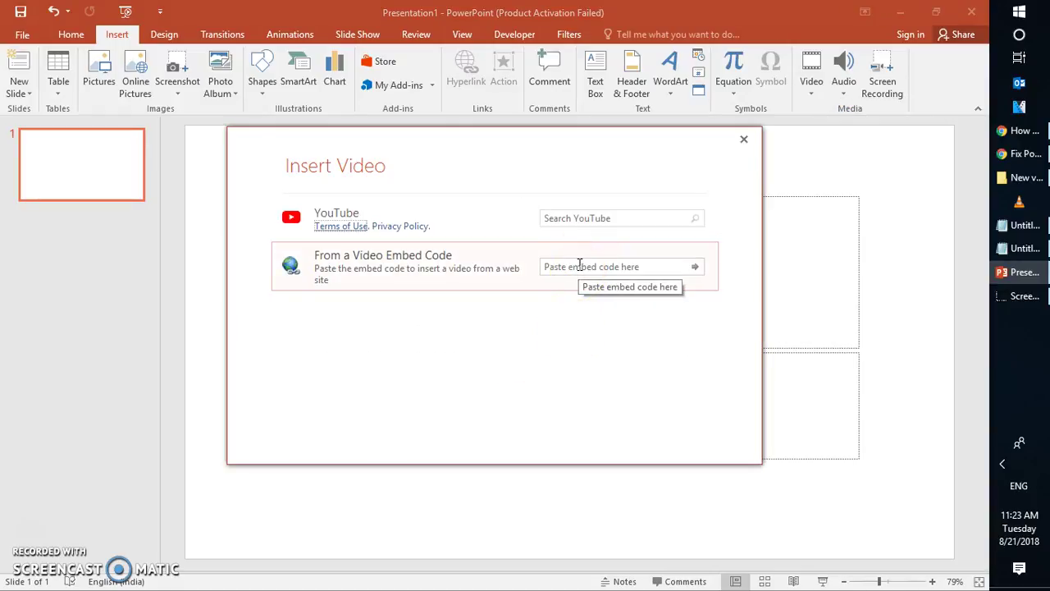
pyautogui.click(579, 264)
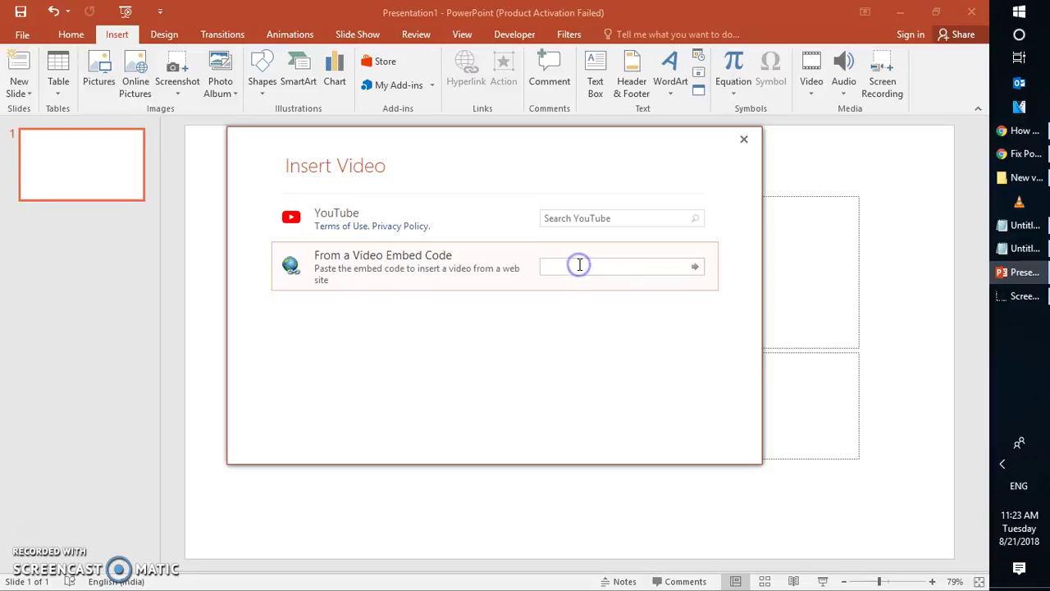
pyautogui.hotkey('ctrl', 'v')
pyautogui.click(694, 267)
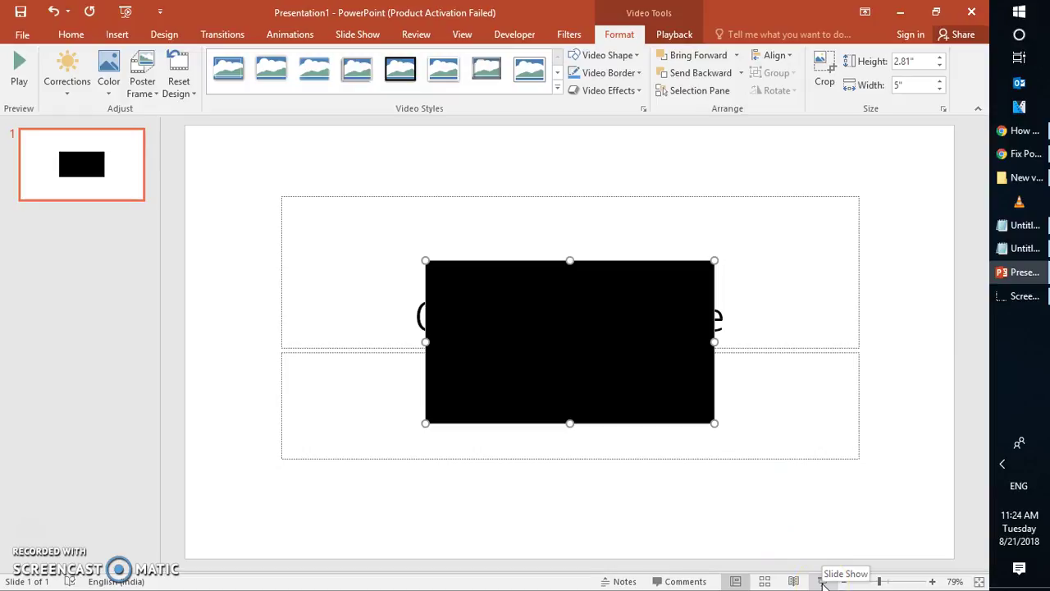
pyautogui.click(821, 581)
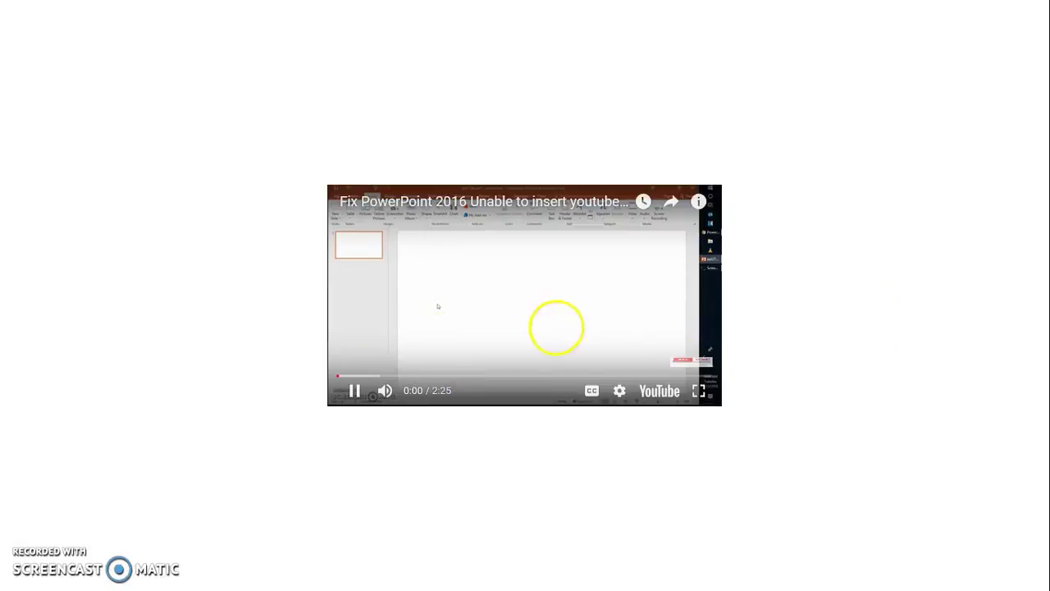
pyautogui.click(614, 286)
pyautogui.press('Escape')
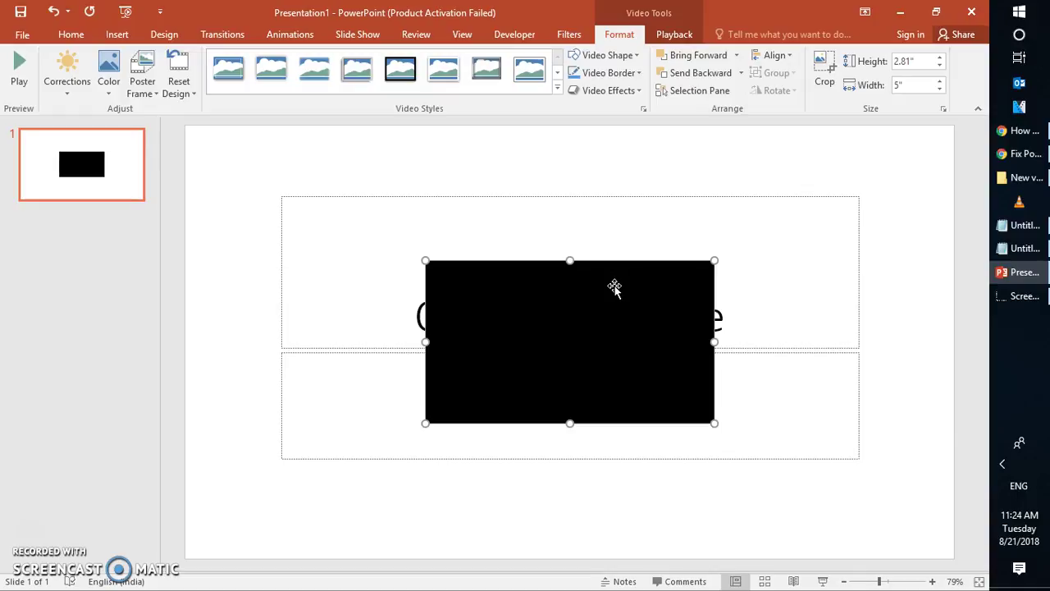
# - Delete the embedded video from the slide and paste the embed code again on a new line in Notepad
pyautogui.click(615, 286)
pyautogui.press('Delete')
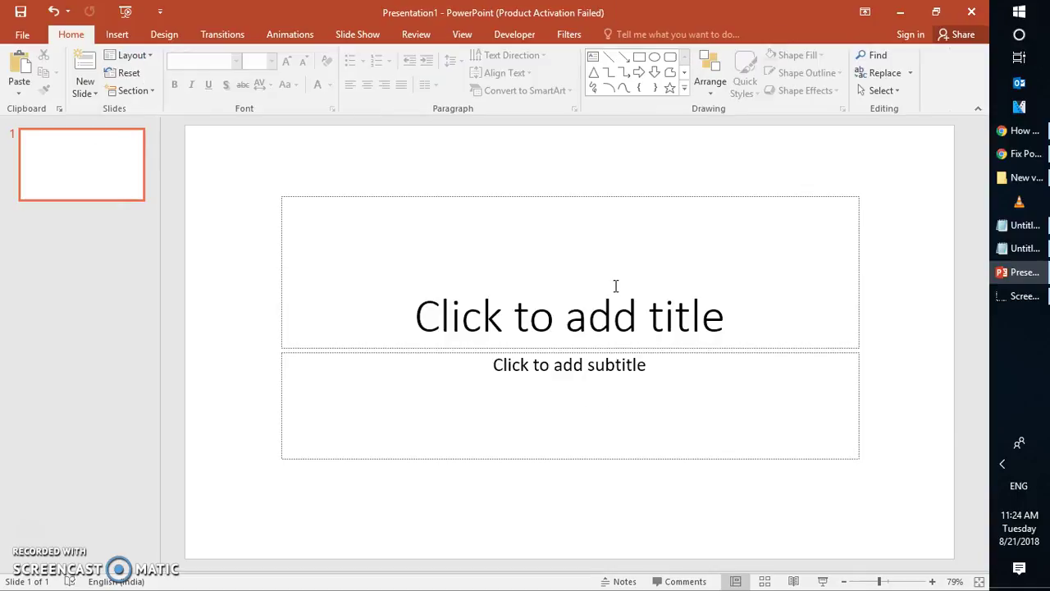
pyautogui.click(1025, 156)
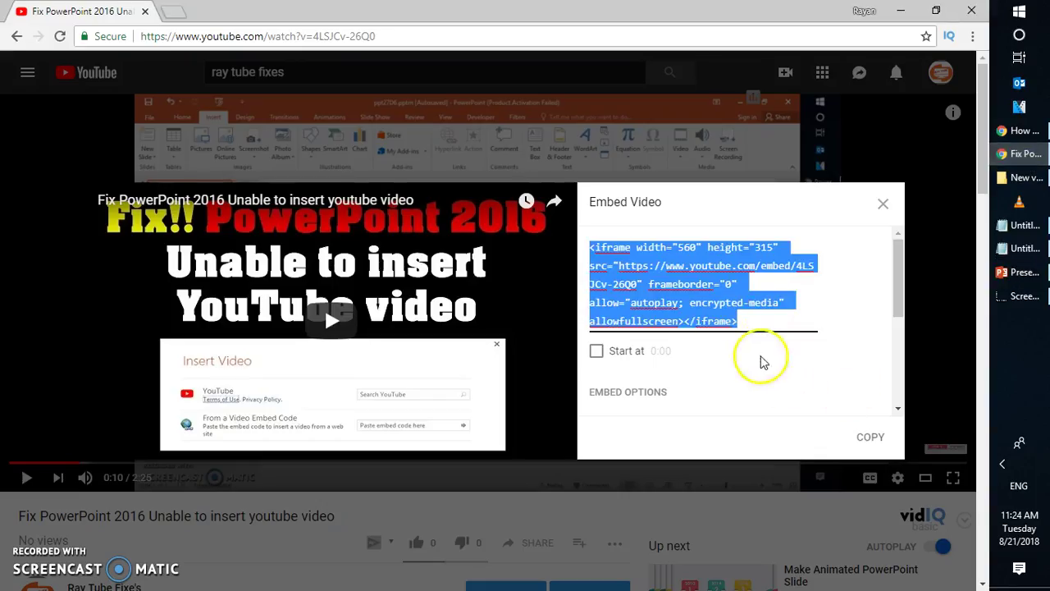
pyautogui.click(750, 305)
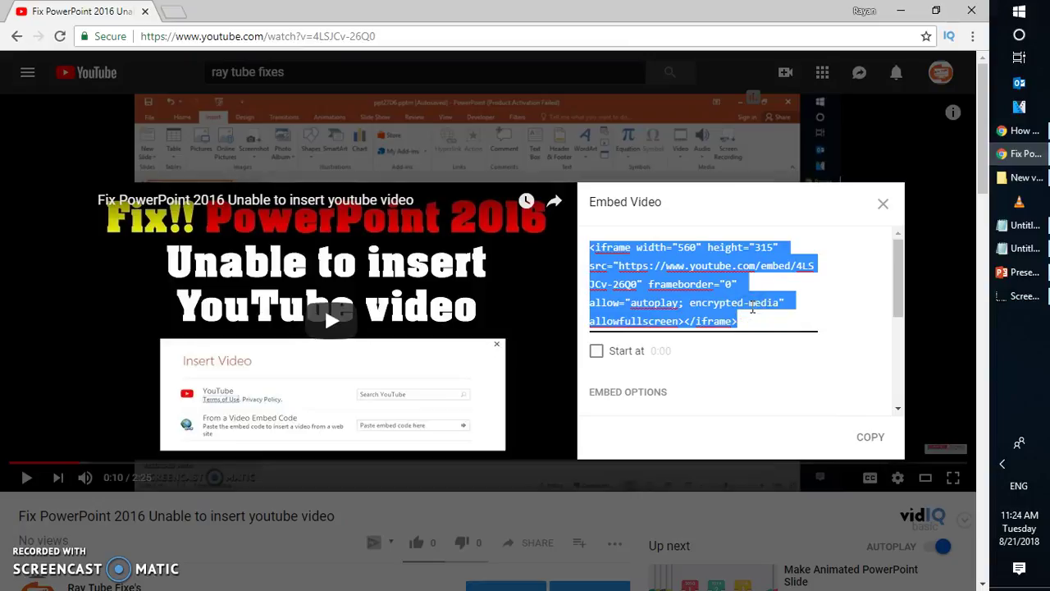
pyautogui.click(1022, 248)
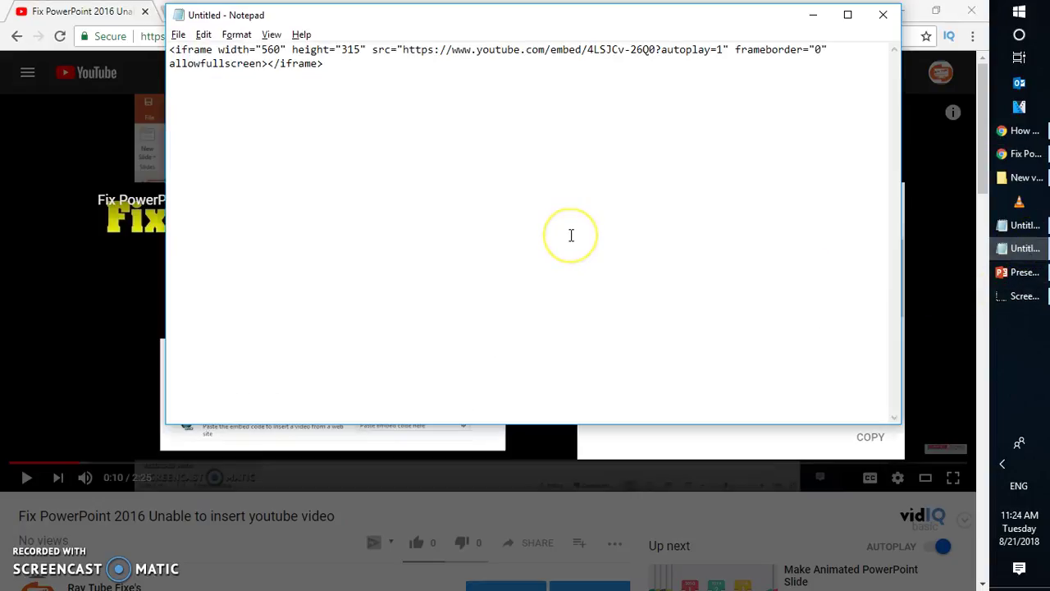
pyautogui.hotkey('ctrl', 'v')
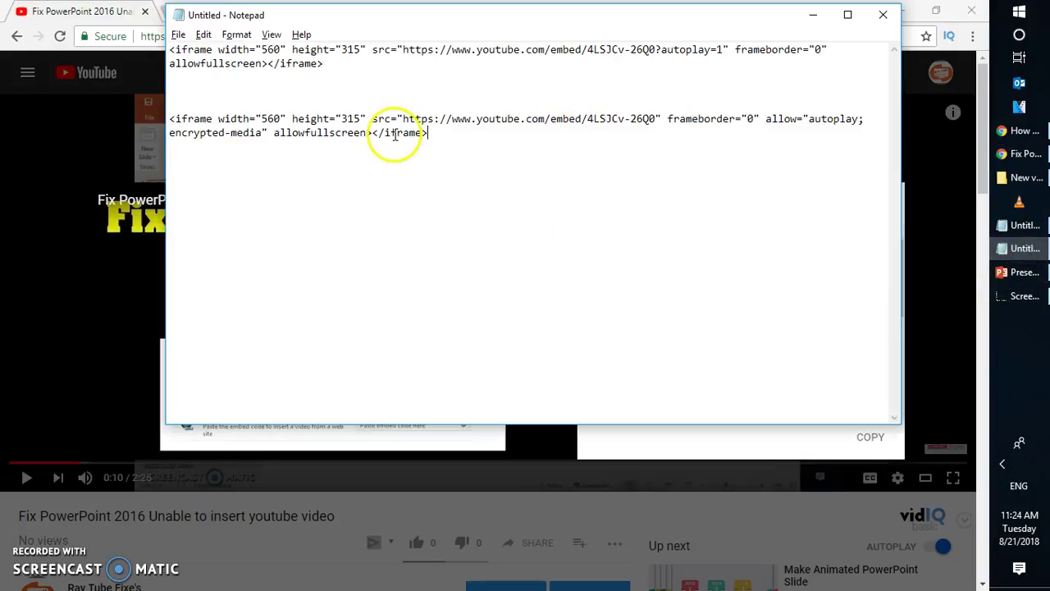
pyautogui.click(439, 139)
# - Add ?autoplay=1 after the video ID in the second code and delete its allow="autoplay; encrypted-media" attribute
pyautogui.moveTo(439, 138); pyautogui.dragTo(169, 119)
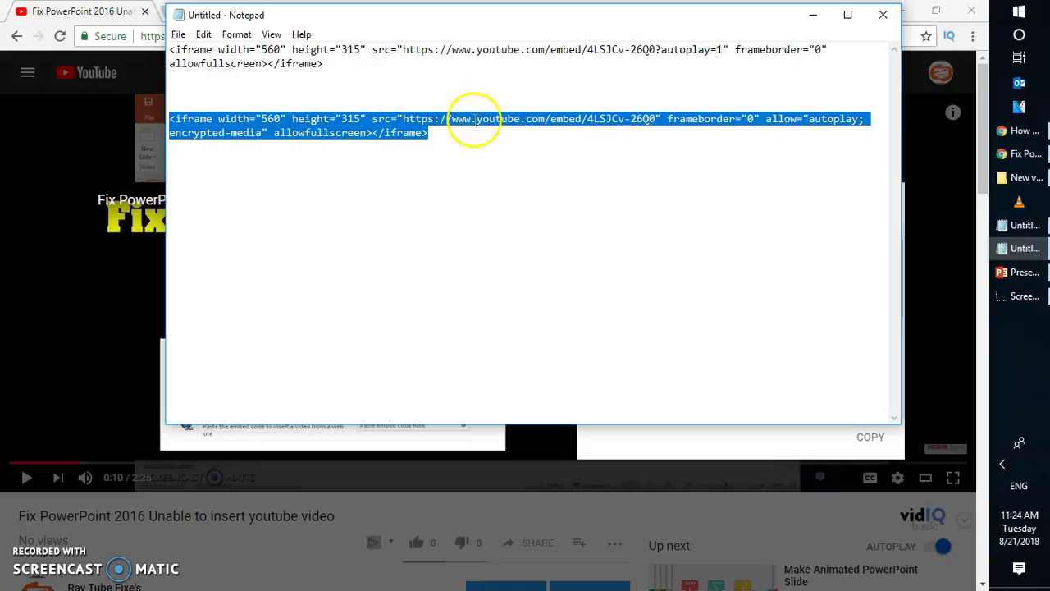
pyautogui.click(654, 120)
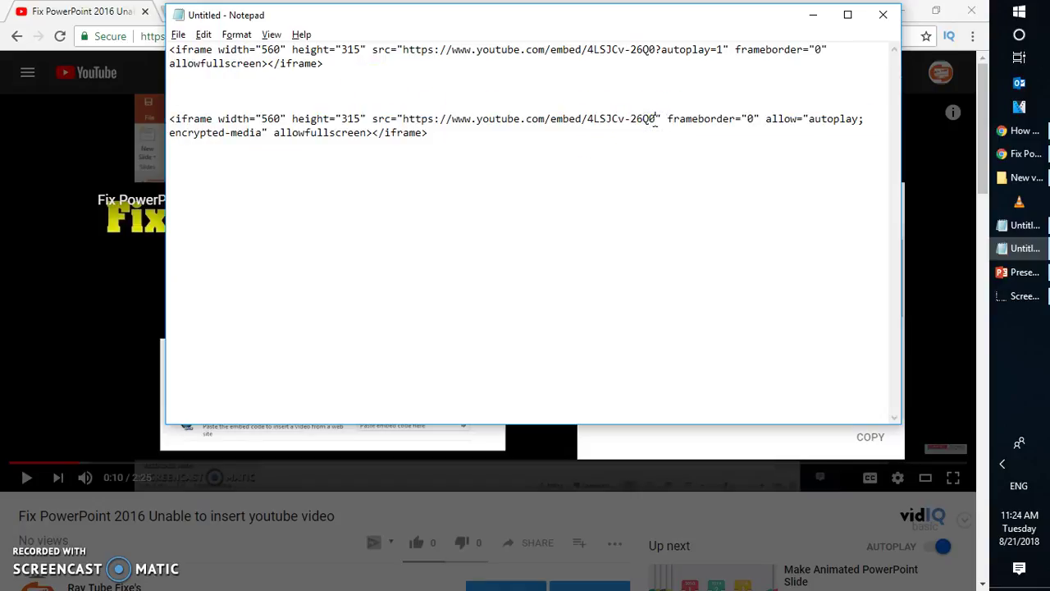
pyautogui.write('?aut')
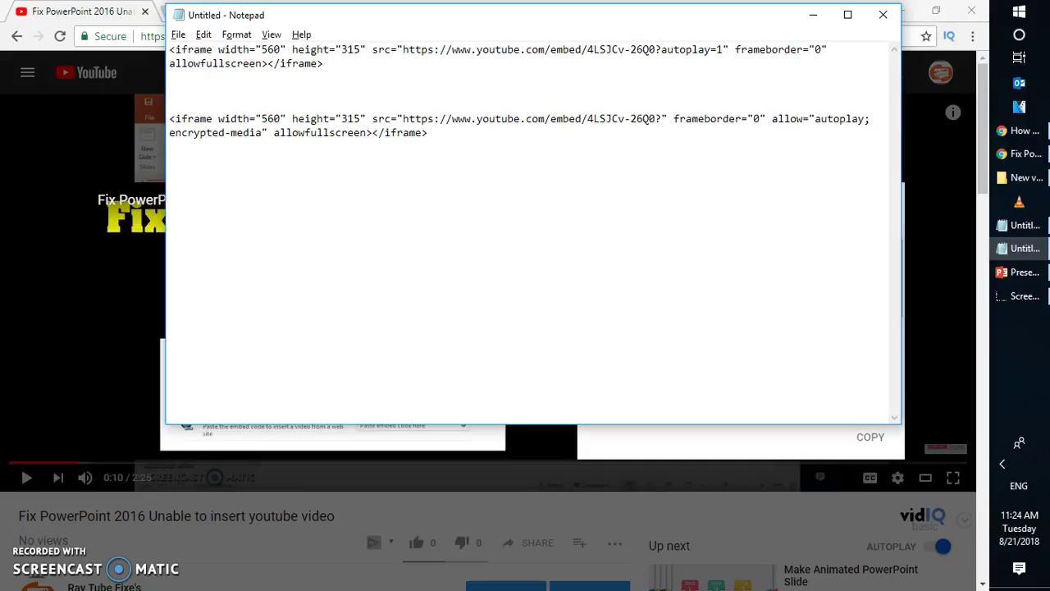
pyautogui.write('oplay=')
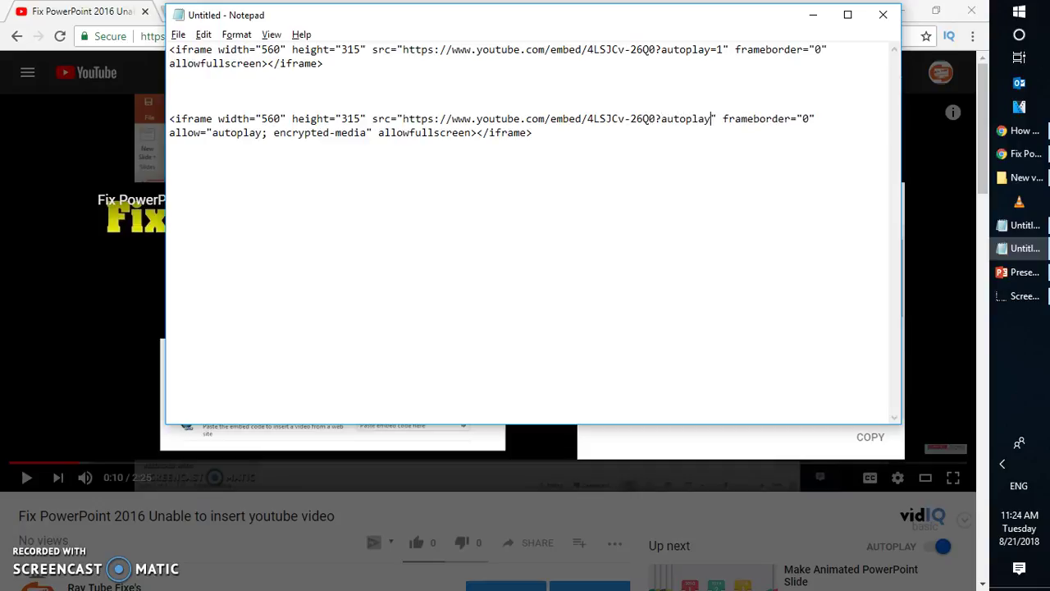
pyautogui.write('1')
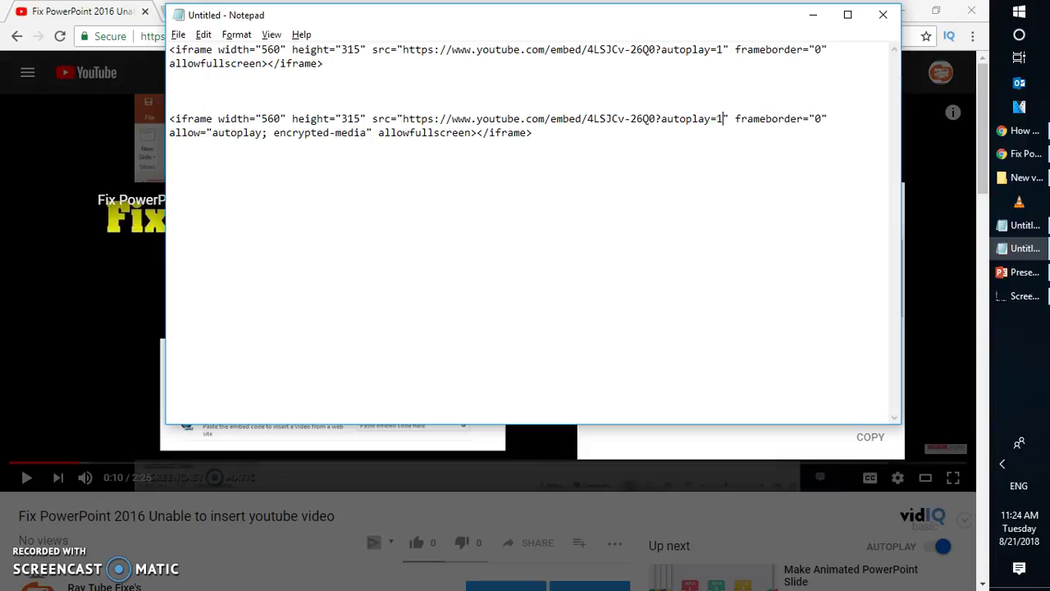
pyautogui.click(379, 134)
pyautogui.moveTo(169, 133)
pyautogui.mouseDown()
pyautogui.moveTo(378, 139)
pyautogui.moveTo(169, 133)
pyautogui.moveTo(158, 122)
pyautogui.mouseUp()
pyautogui.press('Delete')
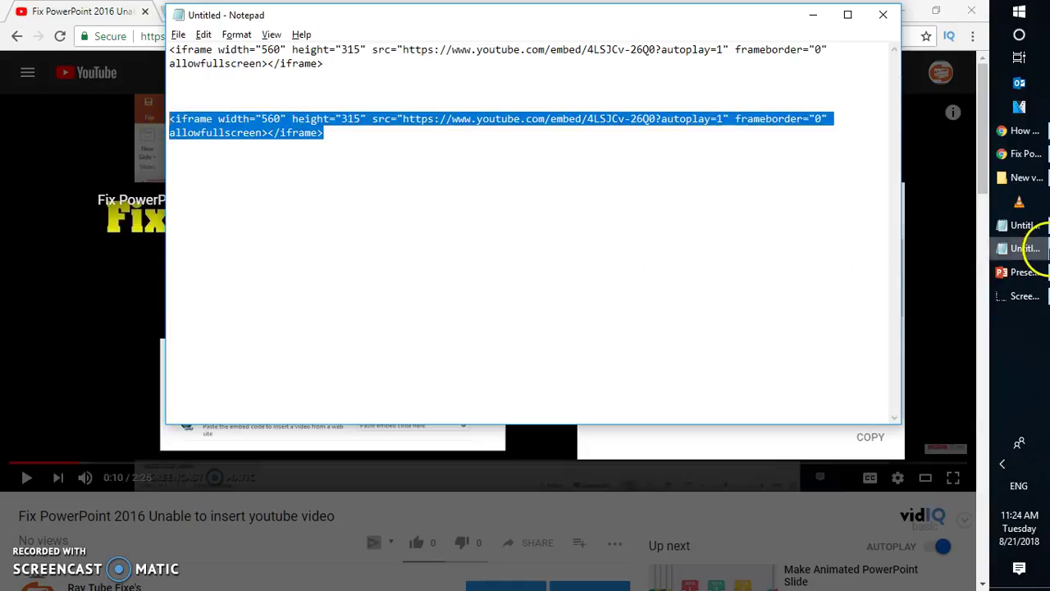
# - Insert the edited autoplay embed code into slide 1 as an Online Video
pyautogui.click(1038, 276)
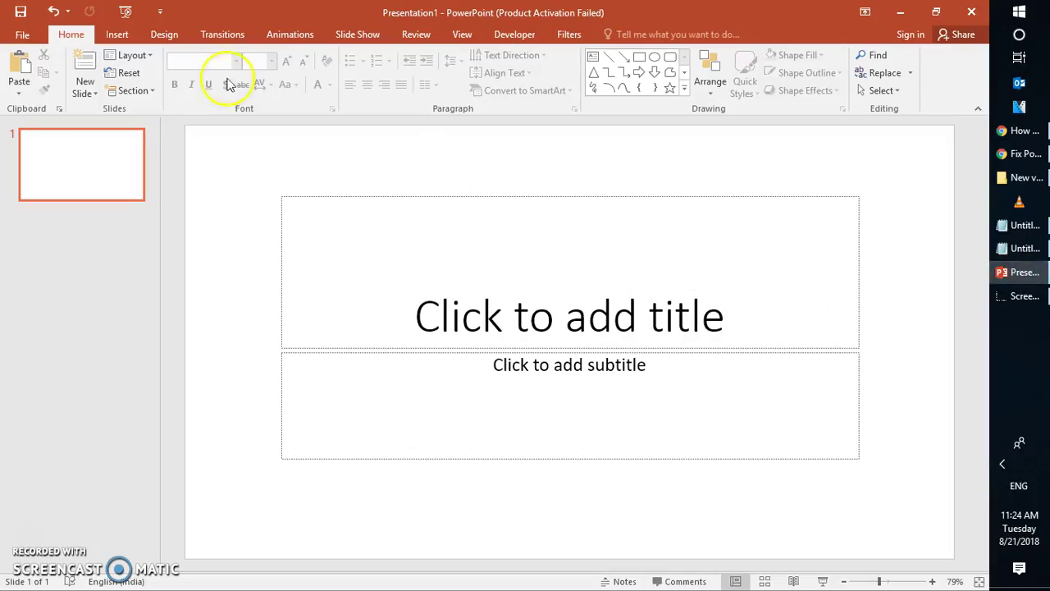
pyautogui.click(119, 37)
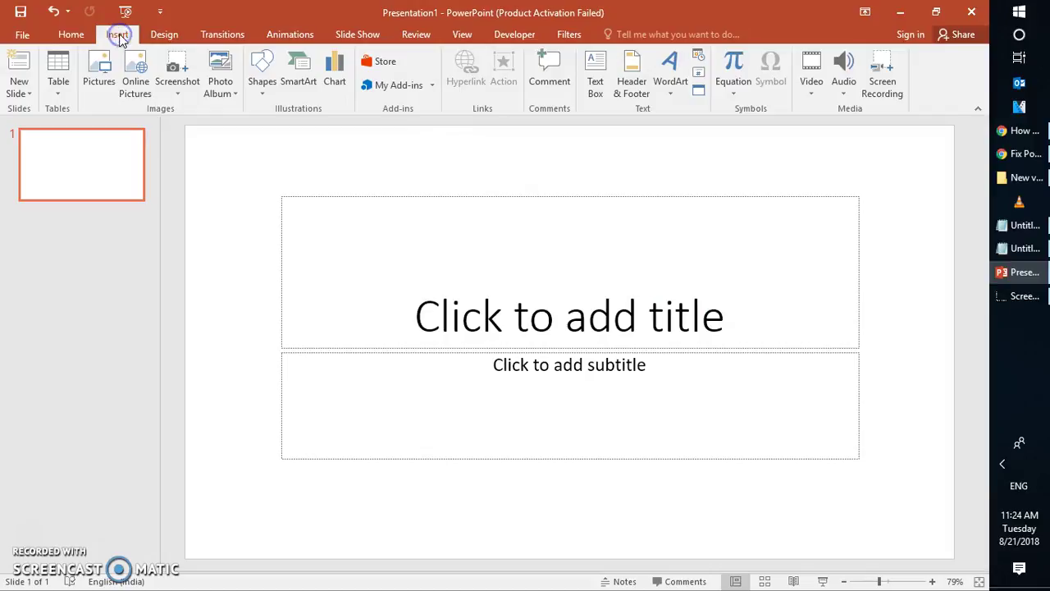
pyautogui.click(805, 95)
pyautogui.click(816, 107)
pyautogui.click(609, 269)
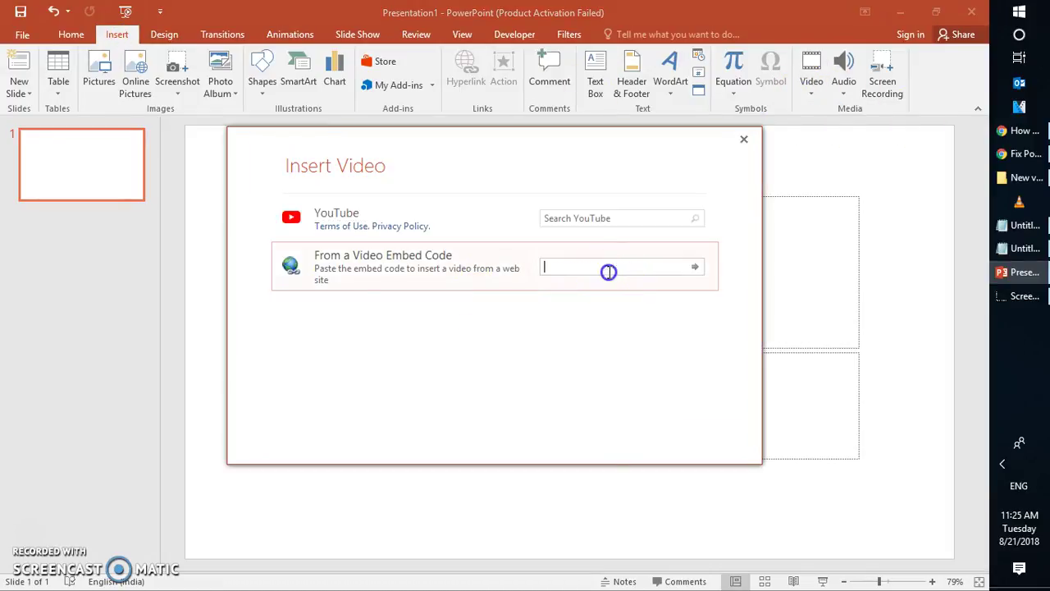
pyautogui.hotkey('ctrl', 'v')
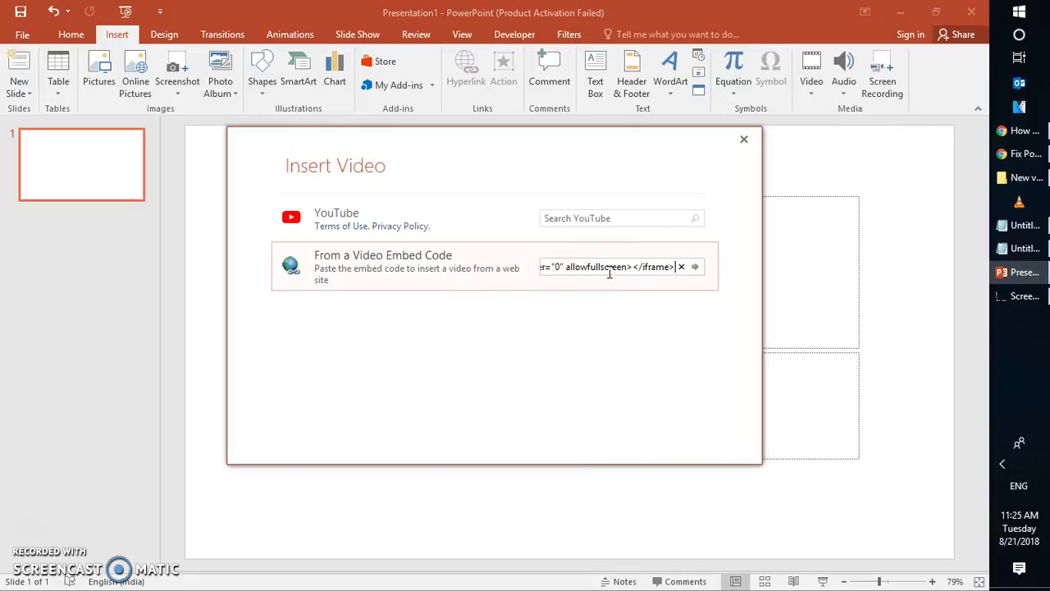
pyautogui.click(695, 267)
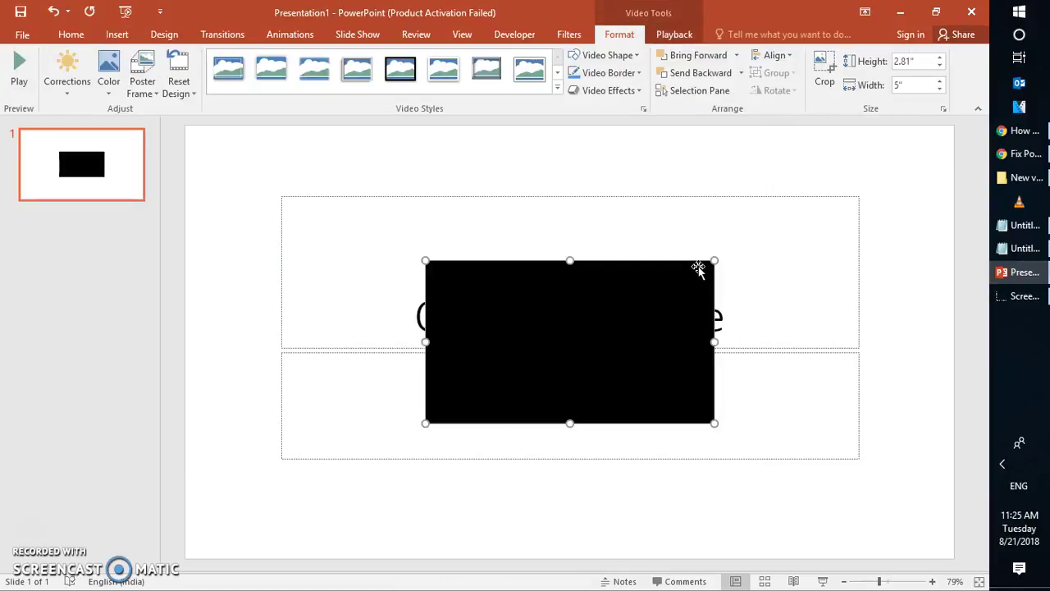
# - Start the slide show from the current slide to check that the video autoplays
pyautogui.click(820, 581)
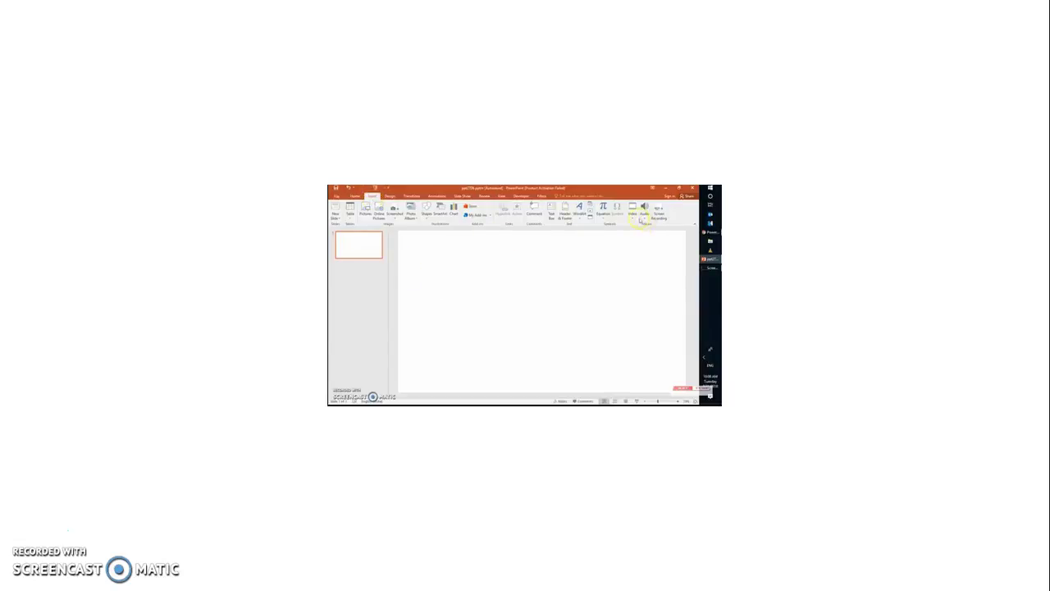
# - Search YouTube for 'Youtube fires' in the Online Video insertion dialog
pyautogui.click(633, 211)
pyautogui.click(638, 223)
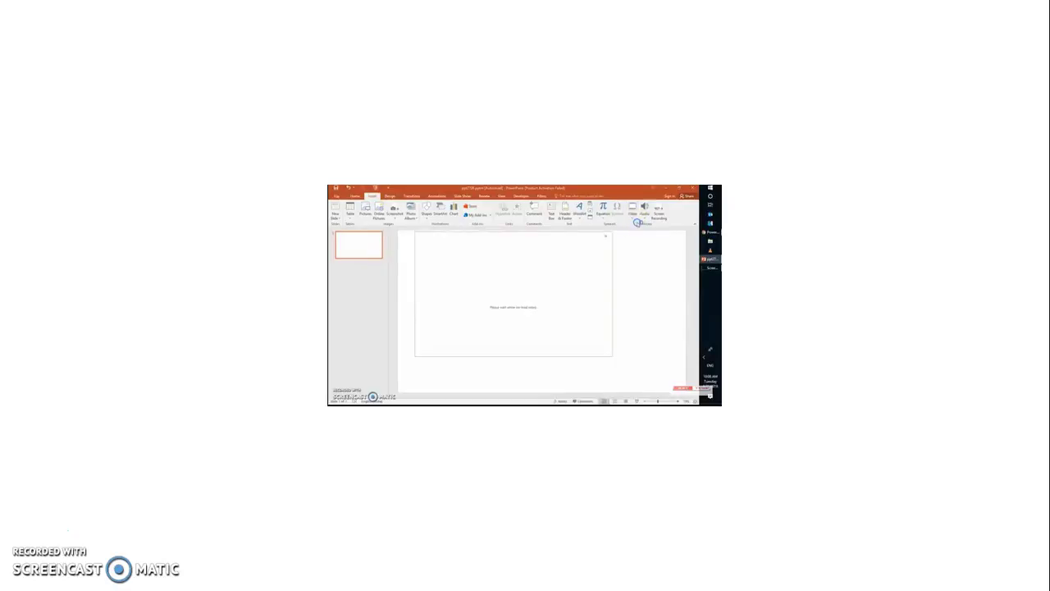
pyautogui.click(547, 265)
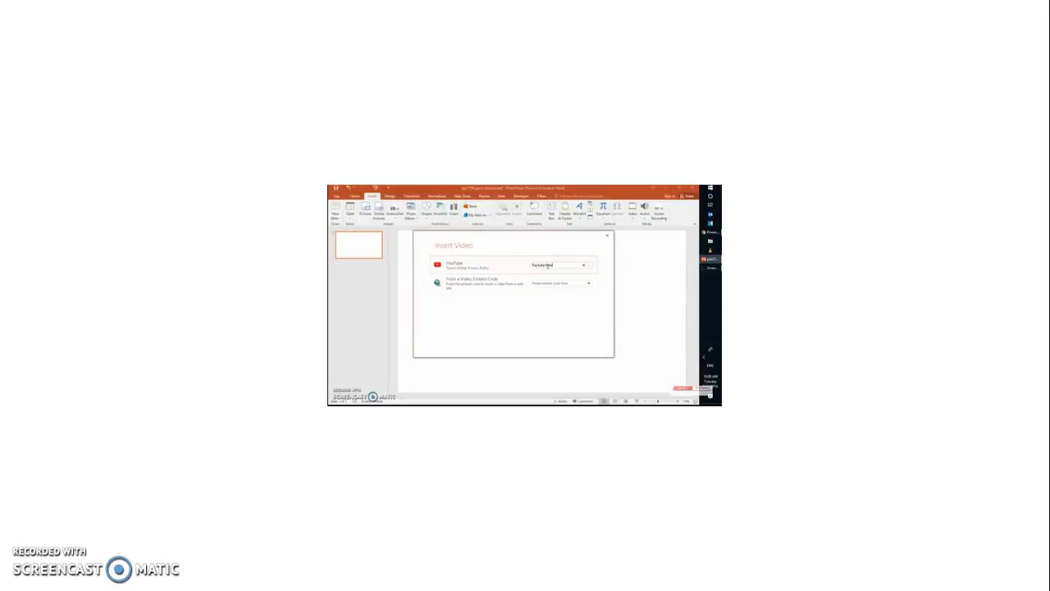
pyautogui.write('Youtube fires')
pyautogui.press('Return')
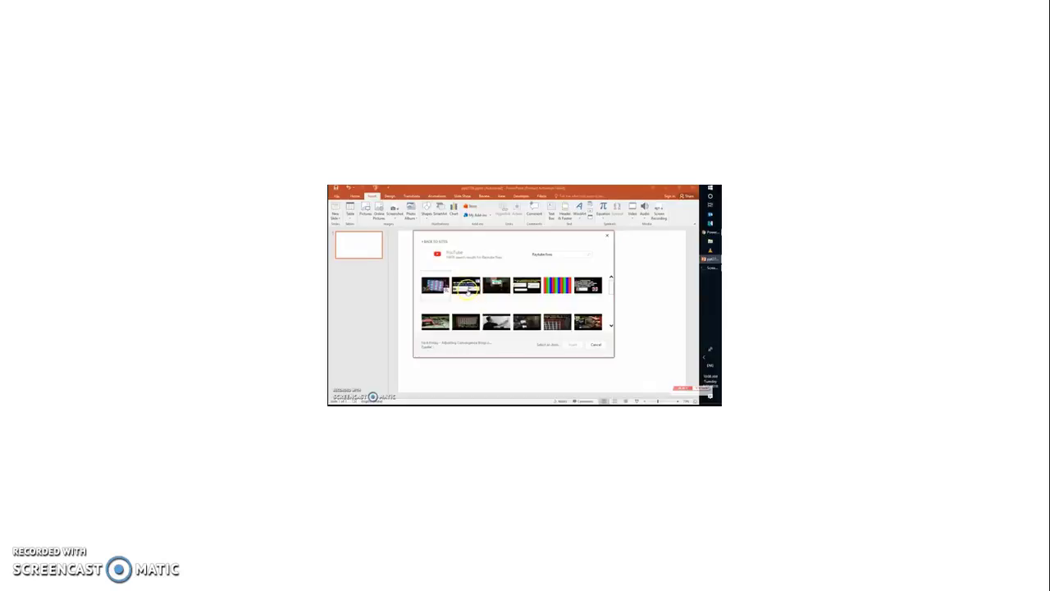